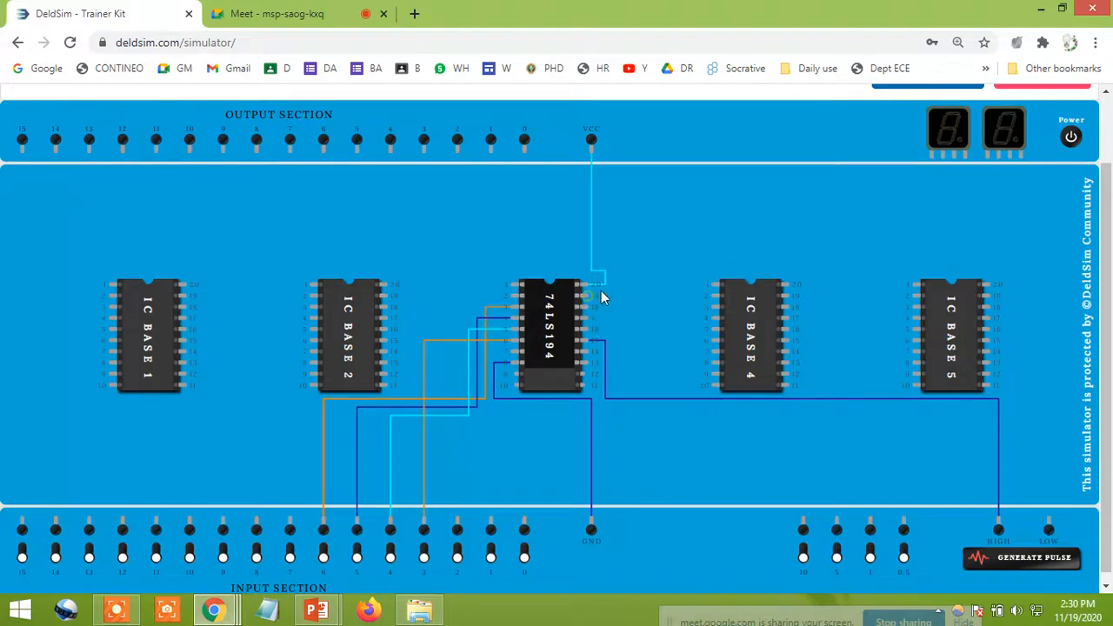
Step: Wire the 74LS194 outputs QA, QB, QC and QD (pins 15 to 12) to output terminals 6, 5, 4 and 3
{"action": "left_click_drag", "start_coordinate": [591, 287], "coordinate": [327, 156]}
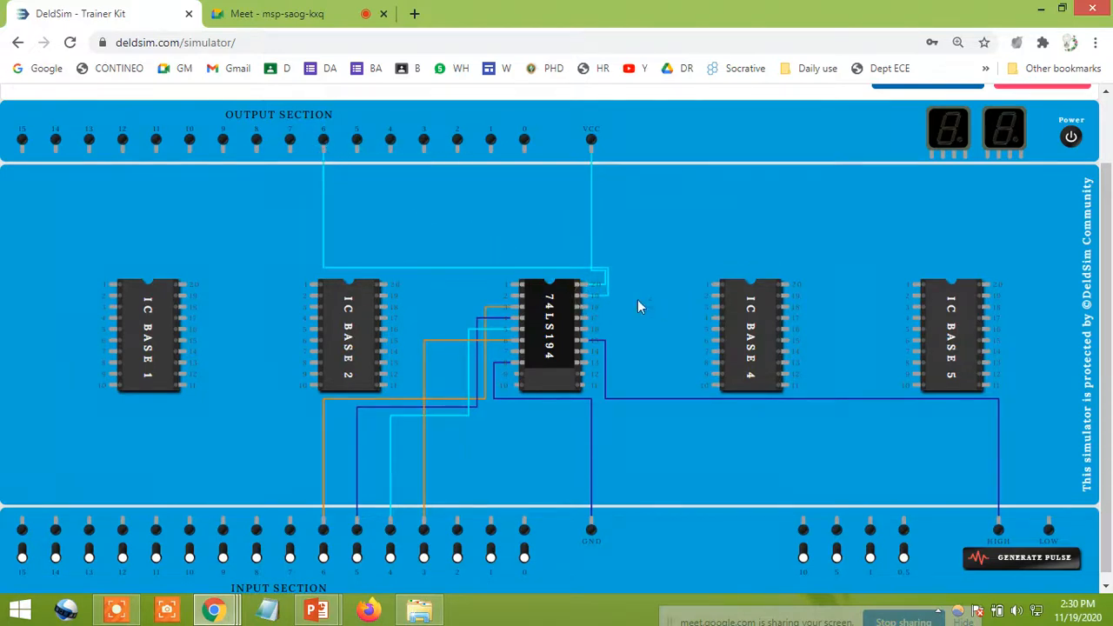
{"action": "left_click_drag", "start_coordinate": [594, 303], "coordinate": [358, 157]}
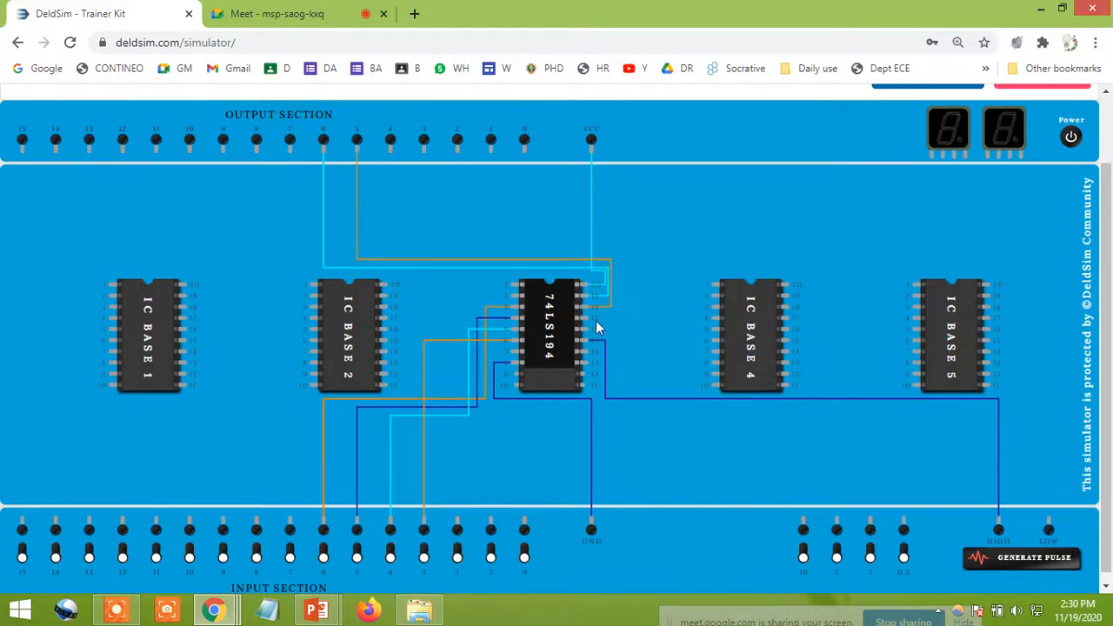
{"action": "left_click_drag", "start_coordinate": [586, 316], "coordinate": [392, 158]}
{"action": "left_click_drag", "start_coordinate": [589, 287], "coordinate": [429, 161]}
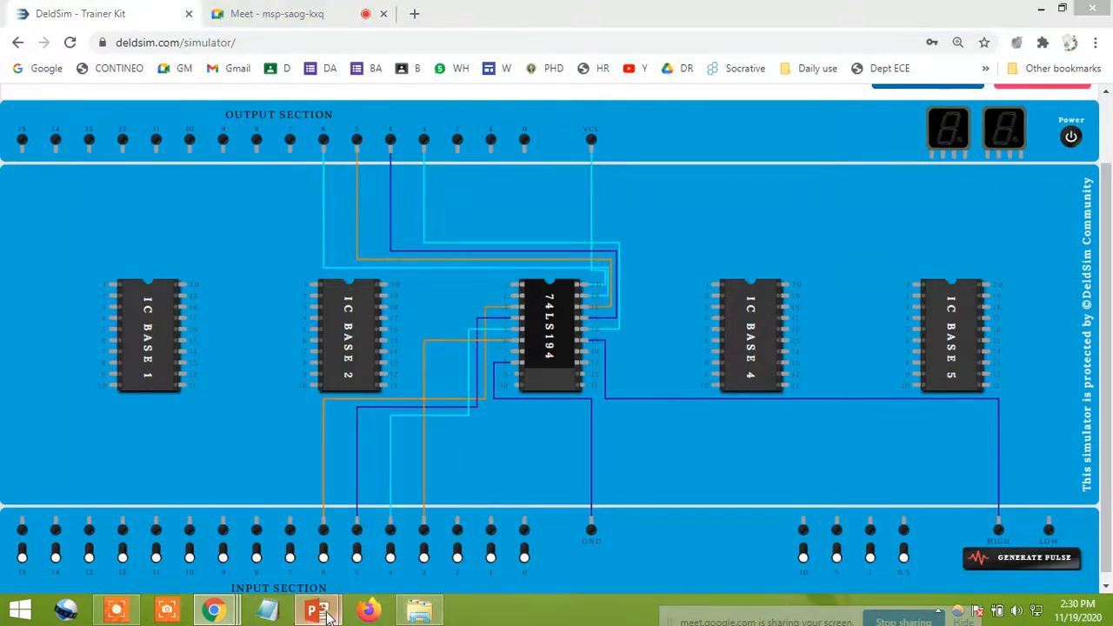
Step: Consult the Ring counter circuit slide in PowerPoint, and wire the 74LS194's CLR (pin 1) and S0 (pin 9) to VCC in DeldSim
{"action": "mouse_move", "coordinate": [316, 610]}
{"action": "left_click", "coordinate": [245, 533]}
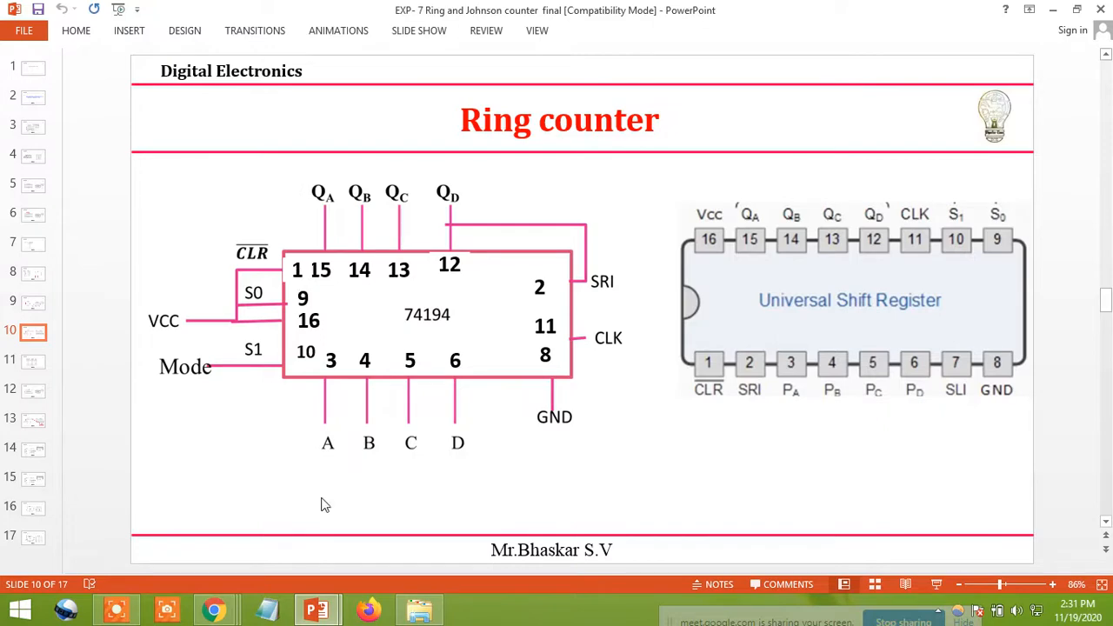
{"action": "left_click", "coordinate": [213, 608]}
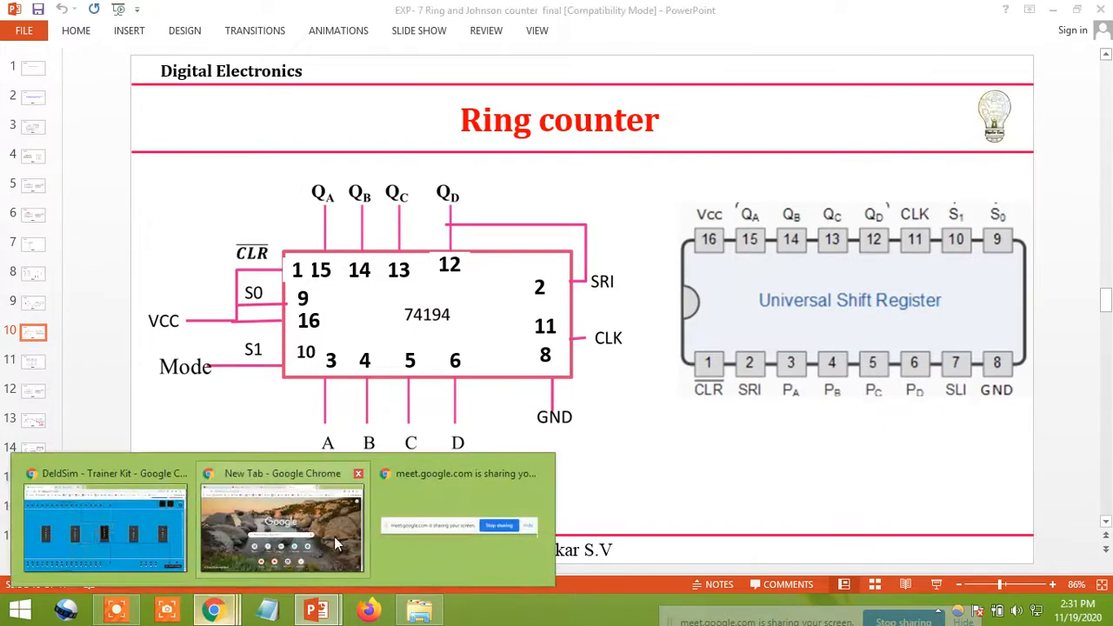
{"action": "left_click", "coordinate": [152, 529]}
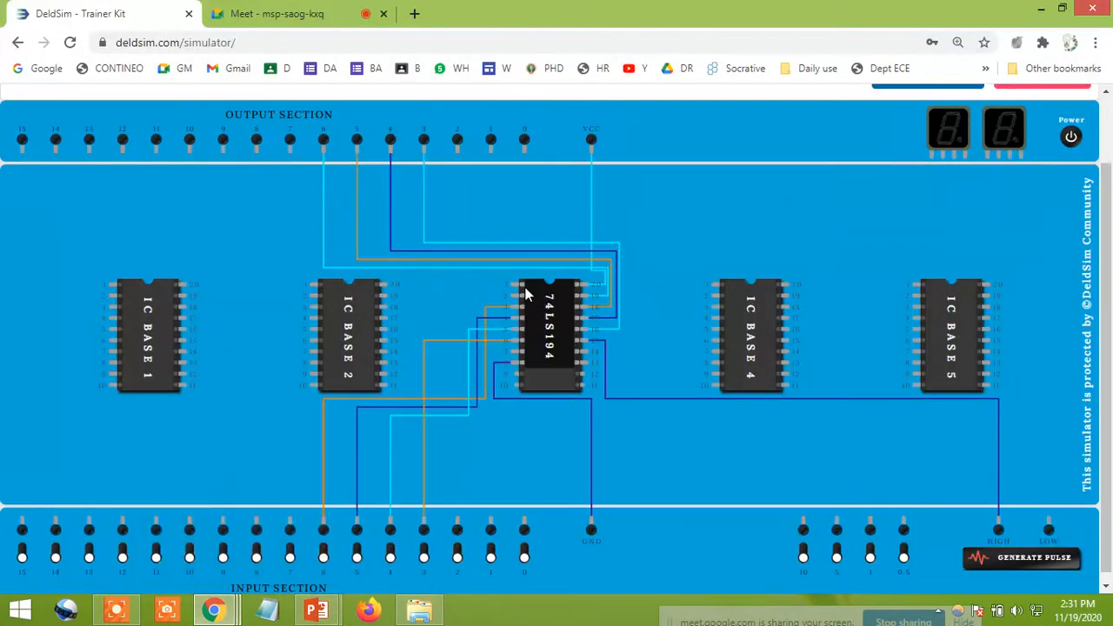
{"action": "left_click_drag", "start_coordinate": [514, 284], "coordinate": [591, 150]}
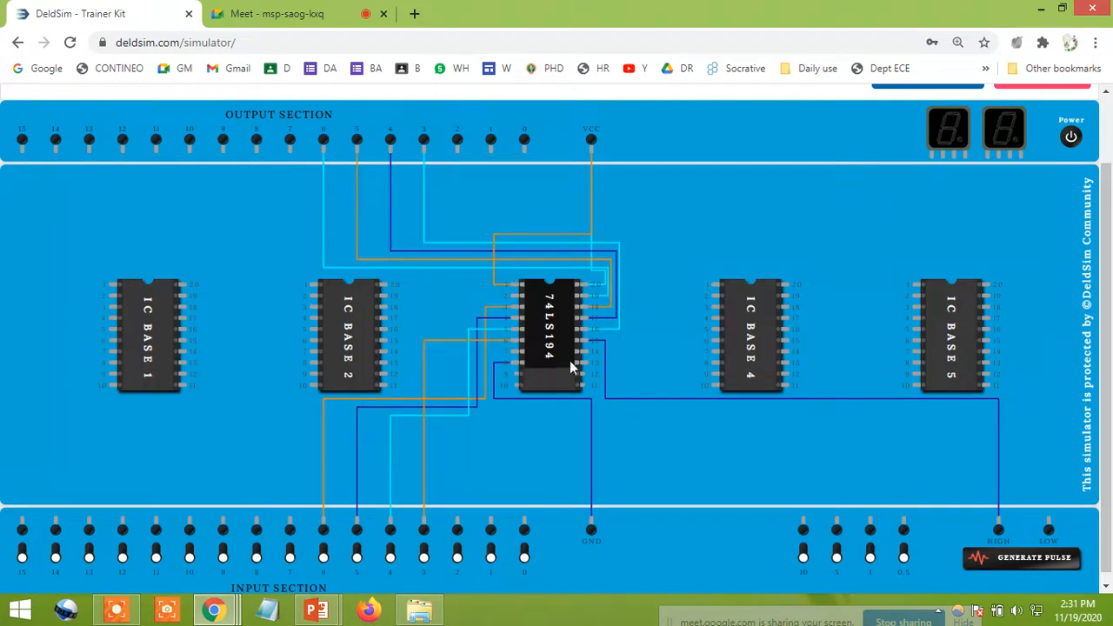
{"action": "left_click_drag", "start_coordinate": [584, 362], "coordinate": [589, 150]}
{"action": "scroll", "coordinate": [733, 510], "scroll_direction": "up", "scroll_amount": 1}
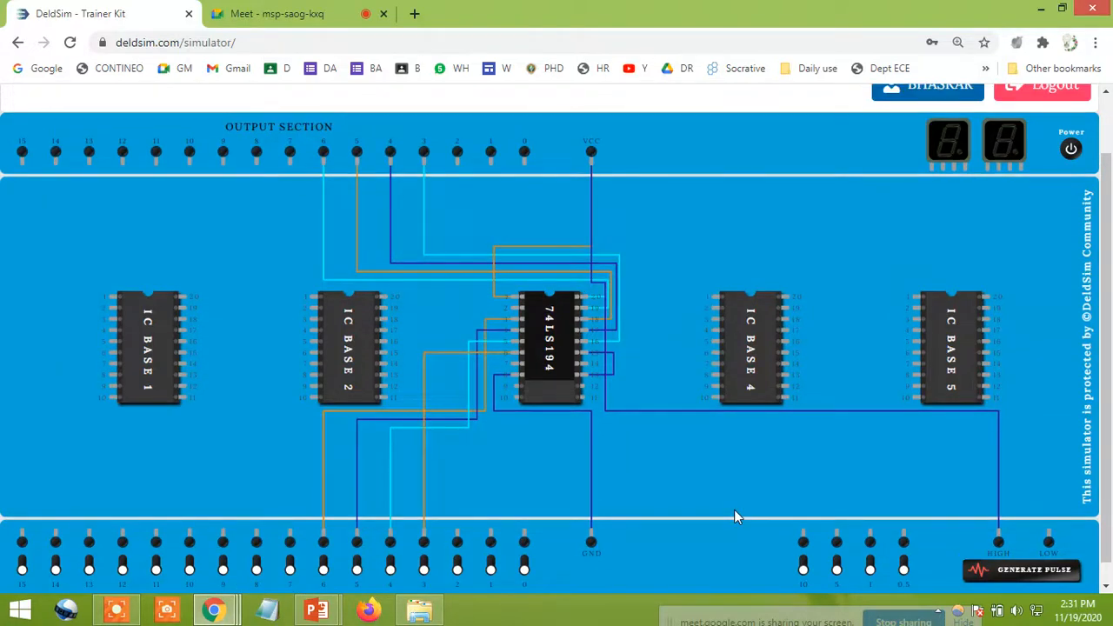
Step: Check the mode connection on the PowerPoint Ring counter slide and wire the 74LS194's S1 (pin 10) to input switch 0 in DeldSim
{"action": "mouse_move", "coordinate": [330, 617]}
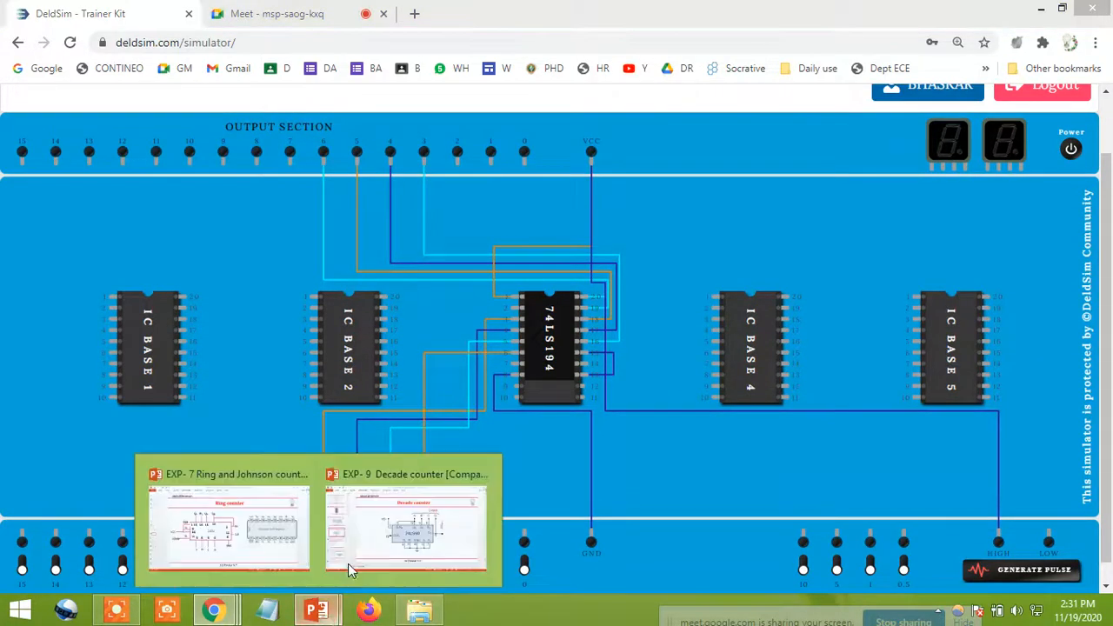
{"action": "left_click", "coordinate": [286, 546]}
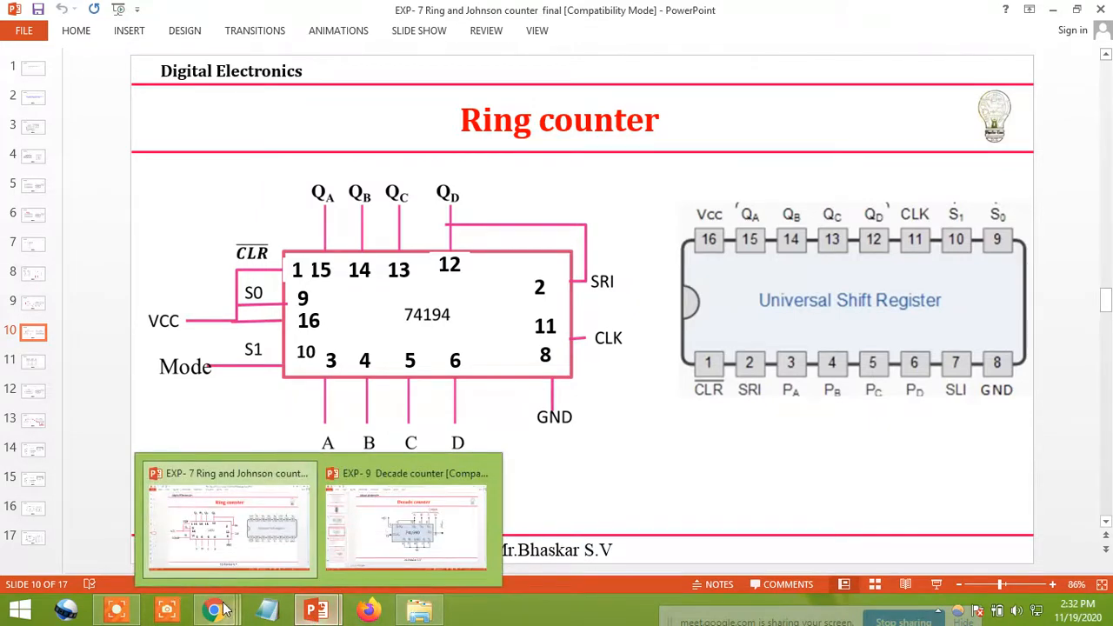
{"action": "mouse_move", "coordinate": [217, 609]}
{"action": "left_click", "coordinate": [142, 542]}
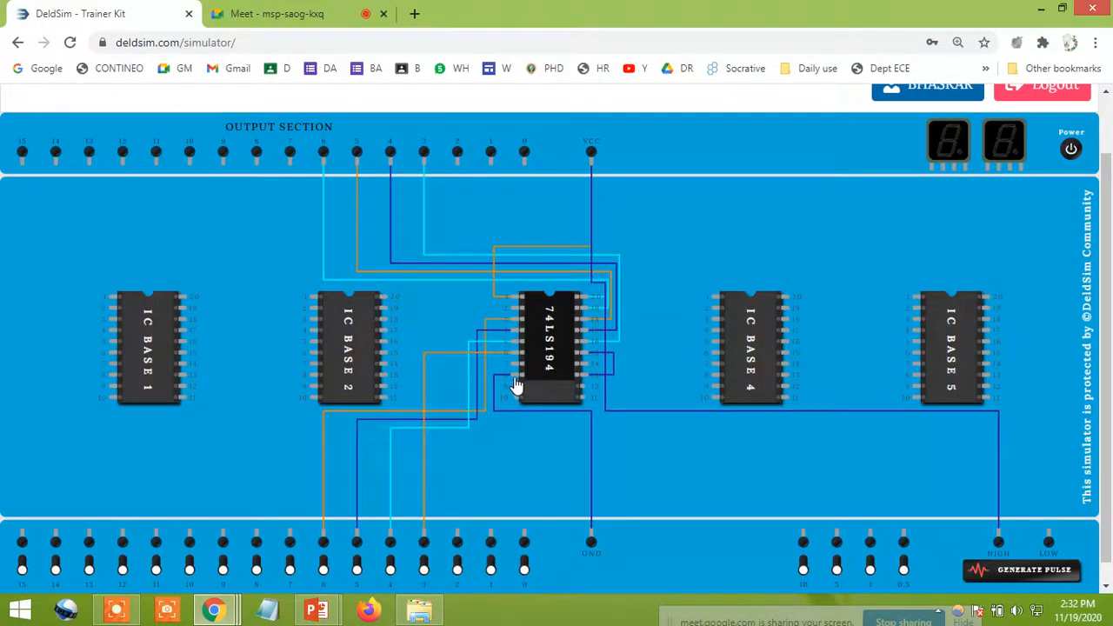
{"action": "left_click_drag", "start_coordinate": [582, 371], "coordinate": [525, 540]}
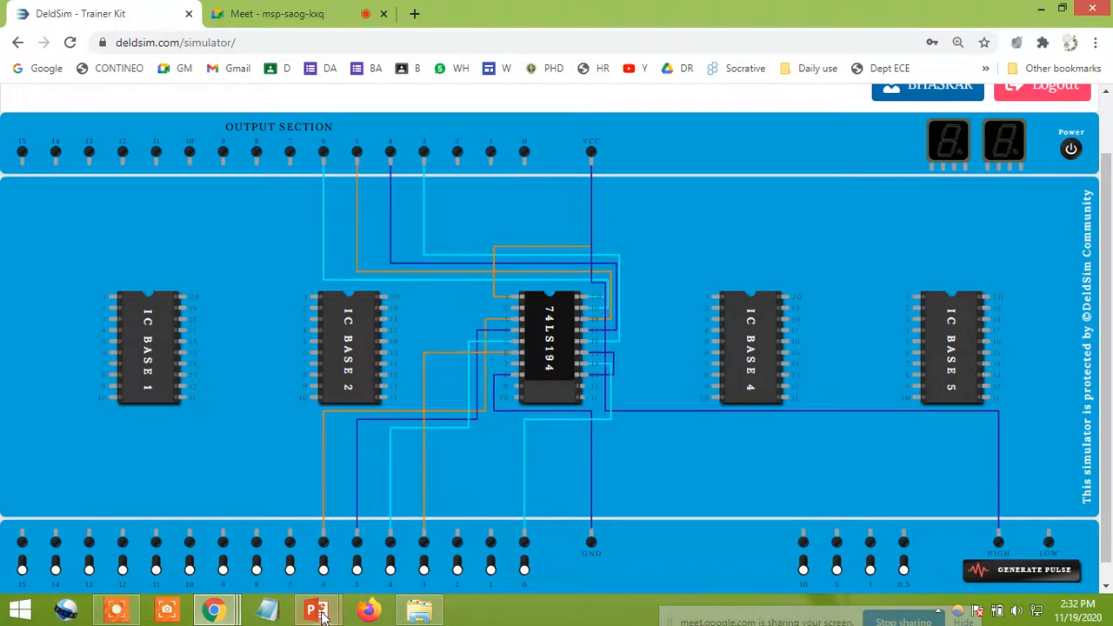
Step: Check the feedback path on the PowerPoint Ring counter slide and wire QD (pin 12) to SRI (pin 2) in DeldSim
{"action": "mouse_move", "coordinate": [317, 611]}
{"action": "left_click", "coordinate": [252, 541]}
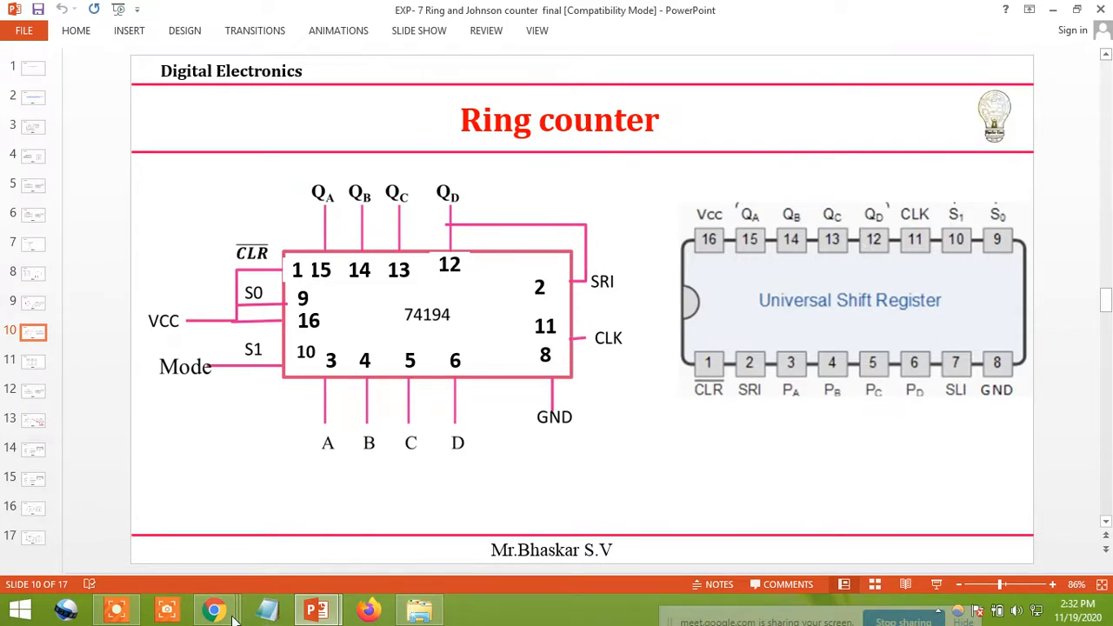
{"action": "mouse_move", "coordinate": [227, 615]}
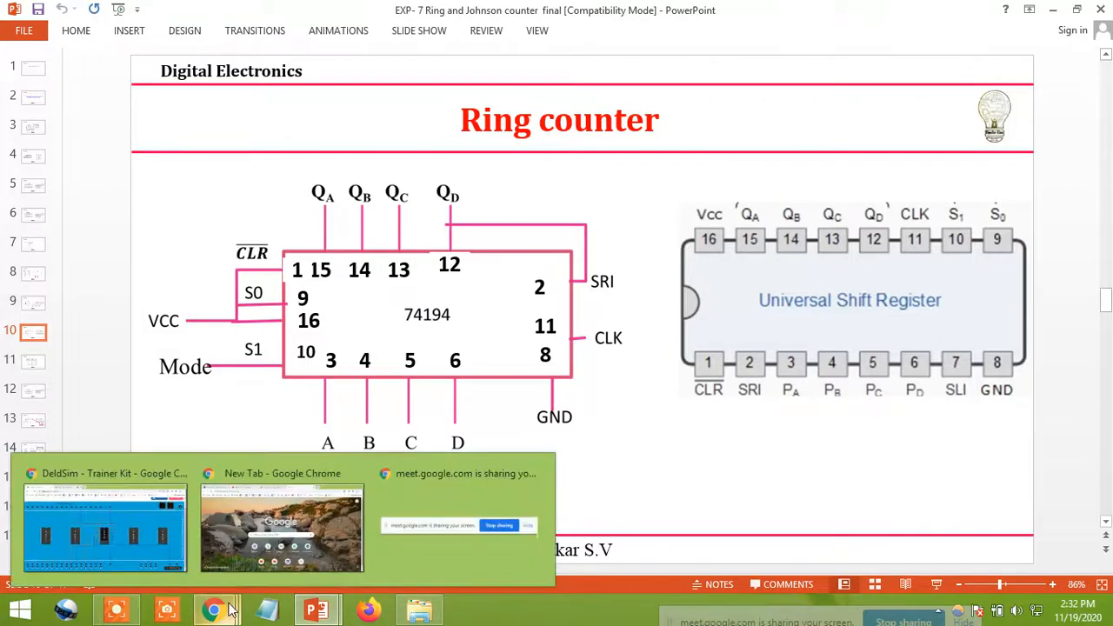
{"action": "left_click", "coordinate": [175, 528]}
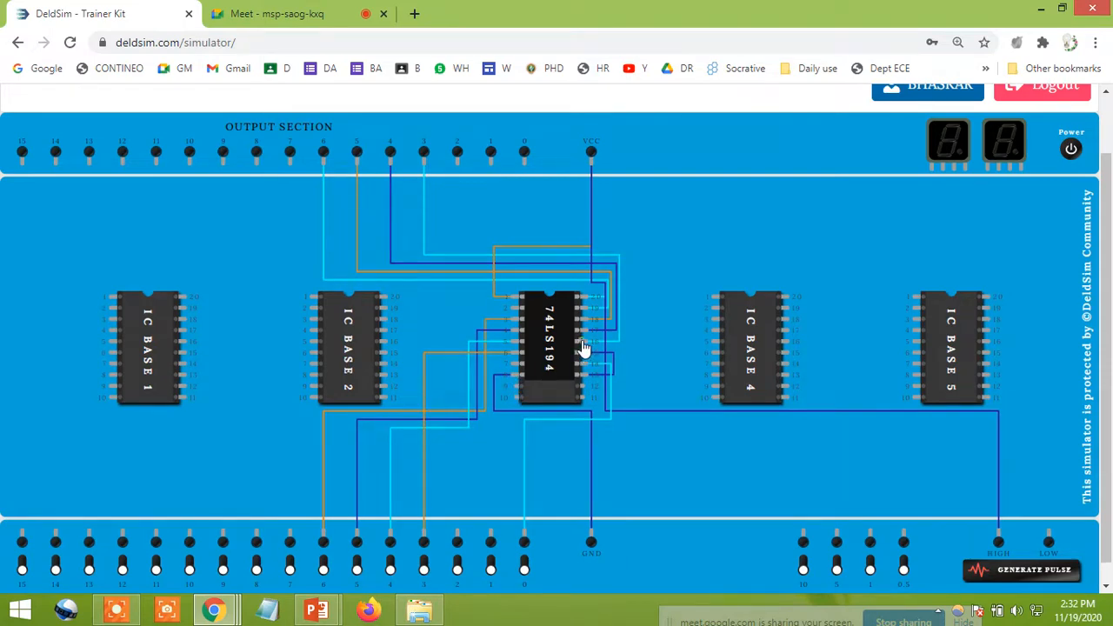
{"action": "left_click", "coordinate": [513, 310]}
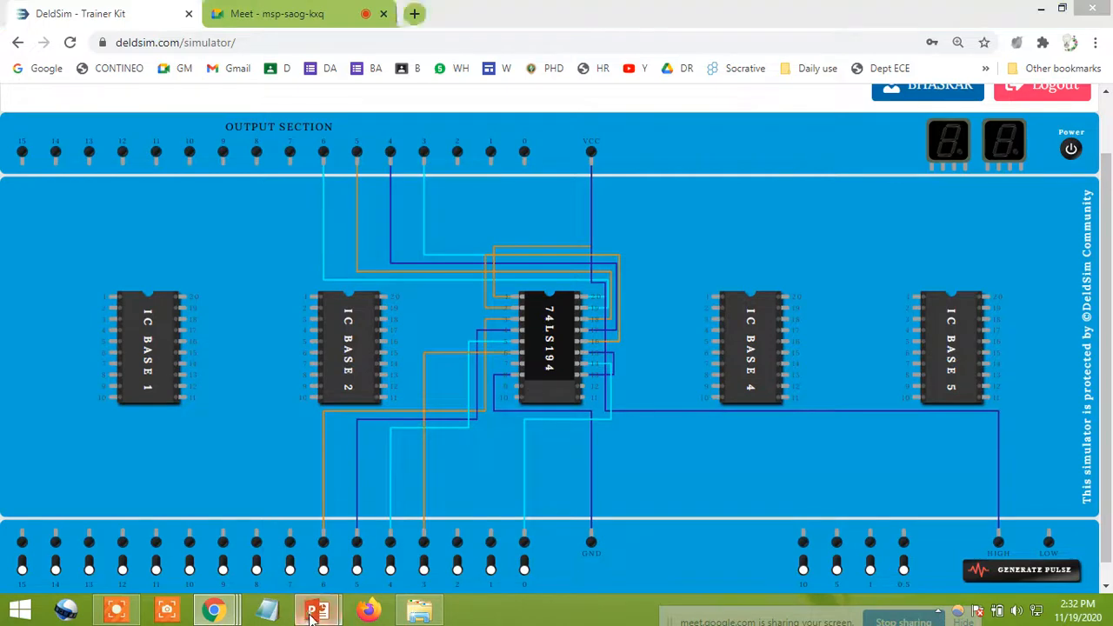
Step: Compare the wiring with the PowerPoint Ring counter slide and power on the DeldSim trainer kit
{"action": "left_click", "coordinate": [304, 534]}
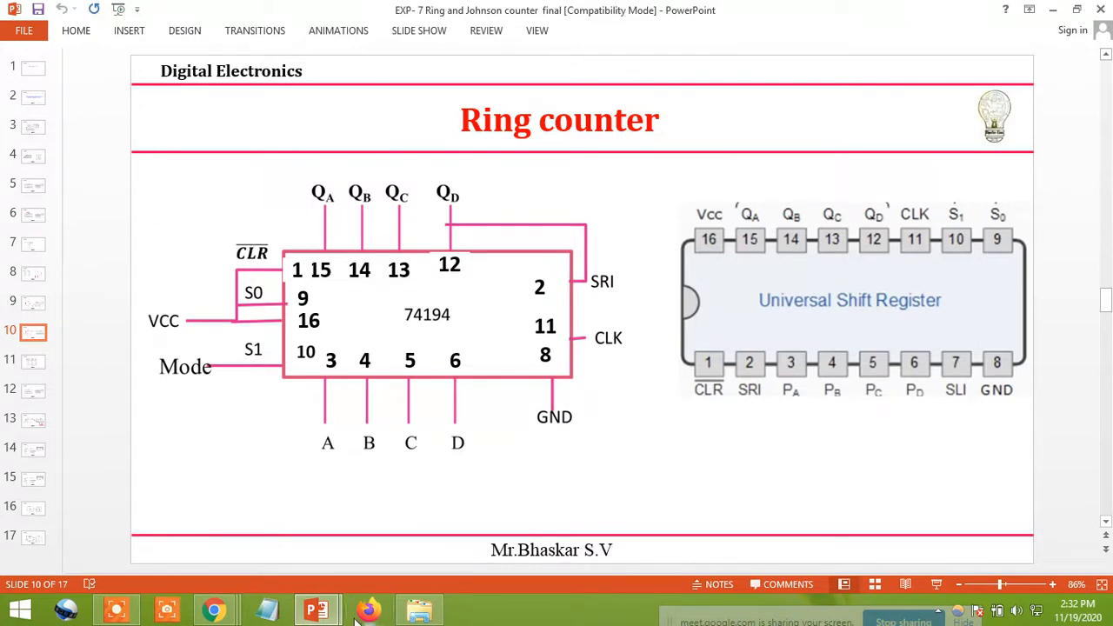
{"action": "mouse_move", "coordinate": [217, 611]}
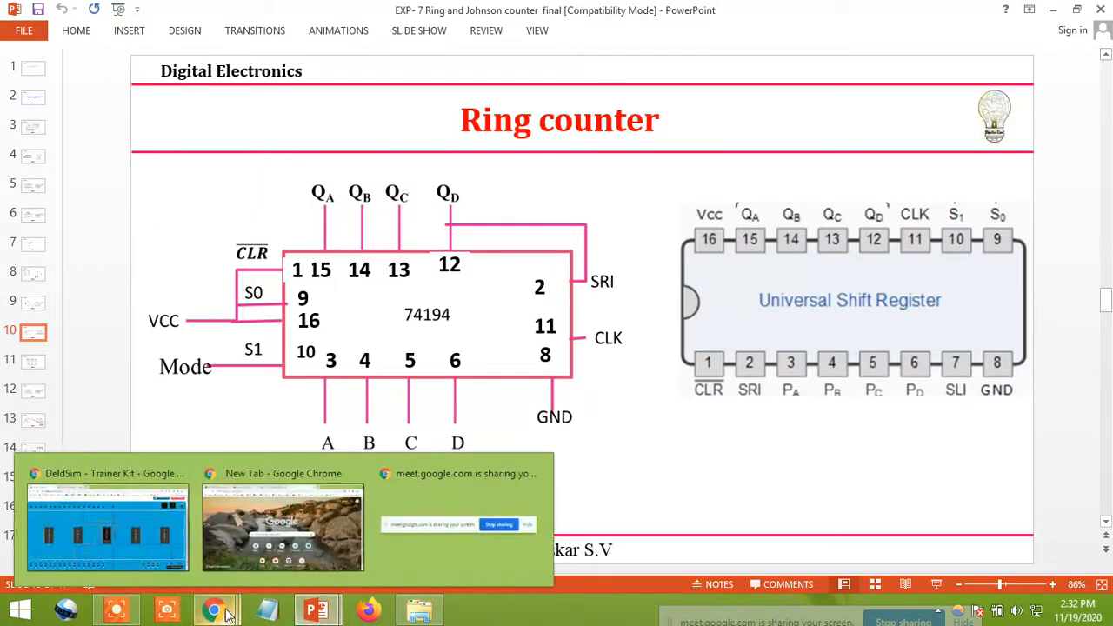
{"action": "left_click", "coordinate": [158, 543]}
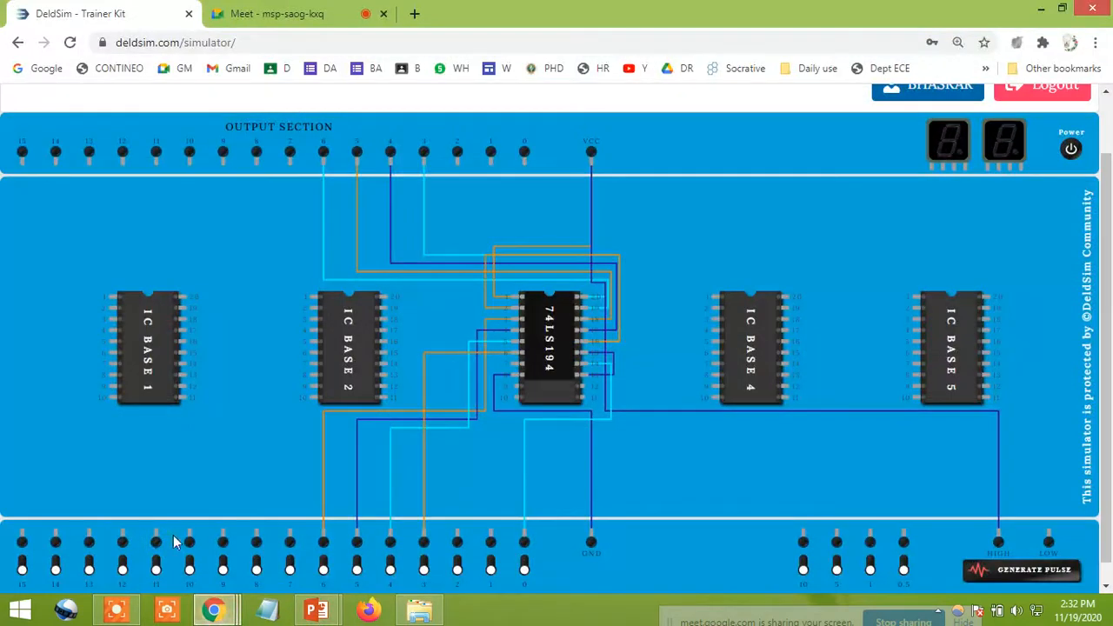
{"action": "left_click", "coordinate": [1072, 149]}
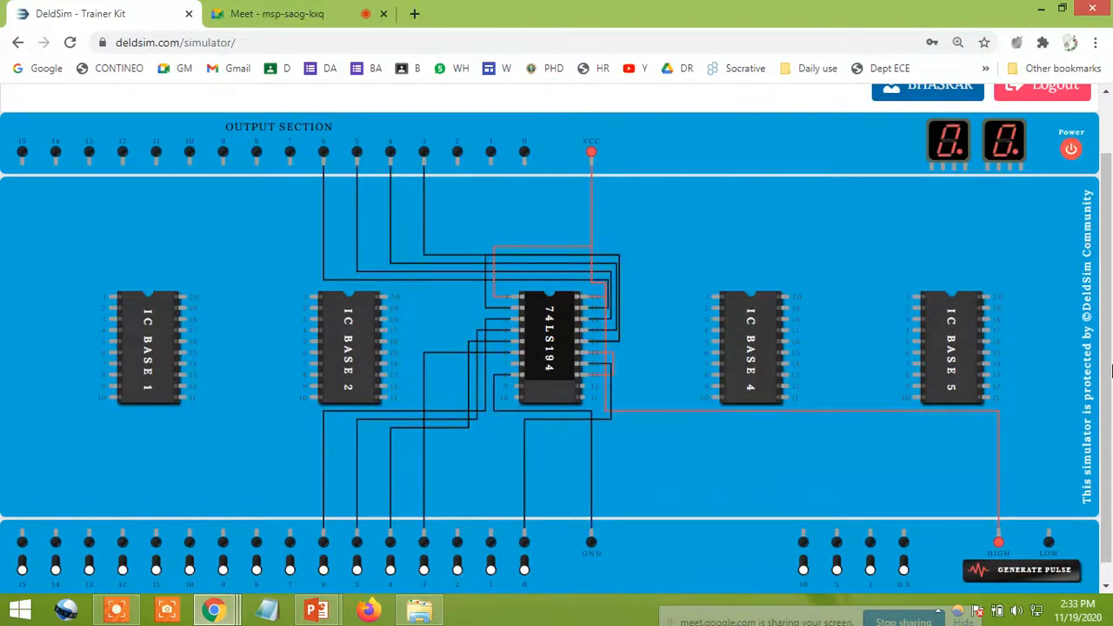
{"action": "scroll", "coordinate": [1109, 374], "scroll_direction": "down", "scroll_amount": 1}
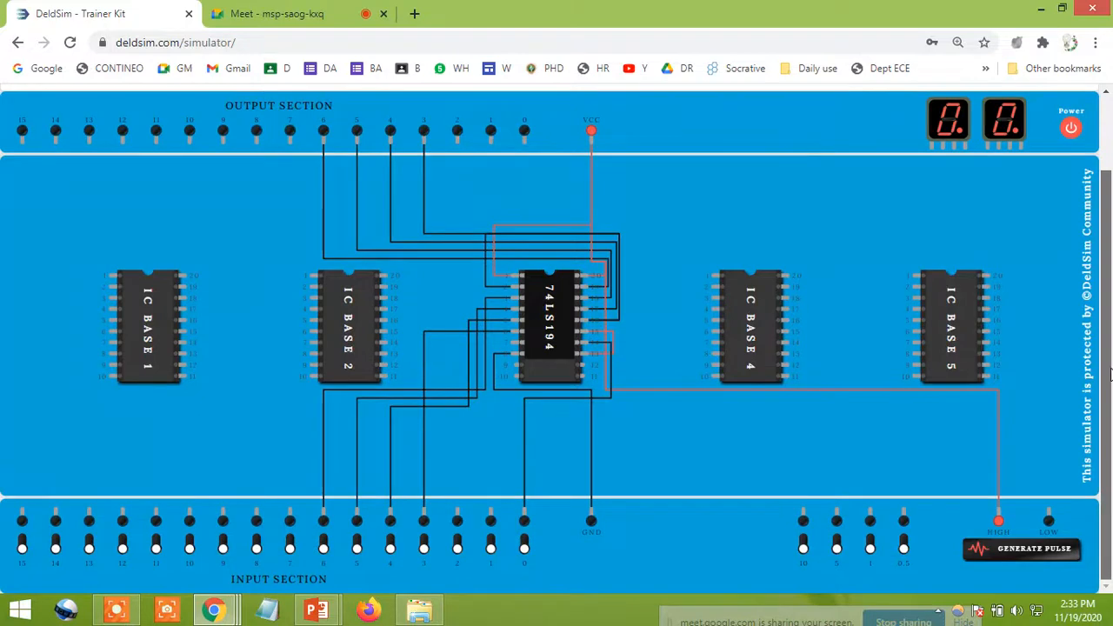
Step: Examine the first row of the ring counter truth table on slide 8 in PowerPoint, then return to DeldSim
{"action": "left_click", "coordinate": [320, 611]}
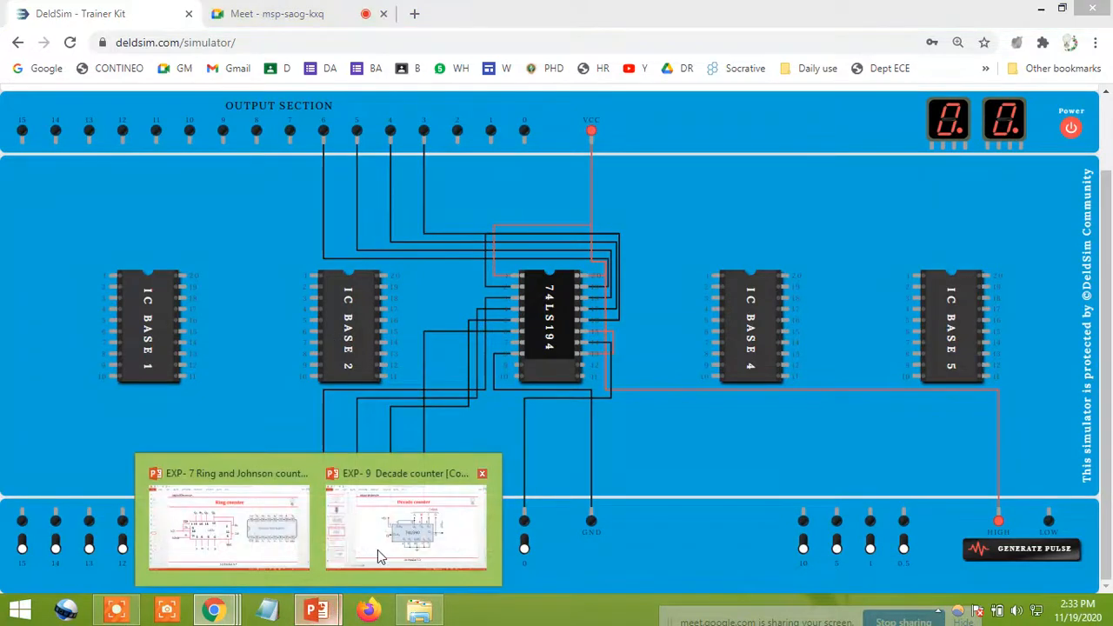
{"action": "left_click", "coordinate": [261, 532]}
{"action": "scroll", "coordinate": [396, 383], "scroll_direction": "up", "scroll_amount": 1}
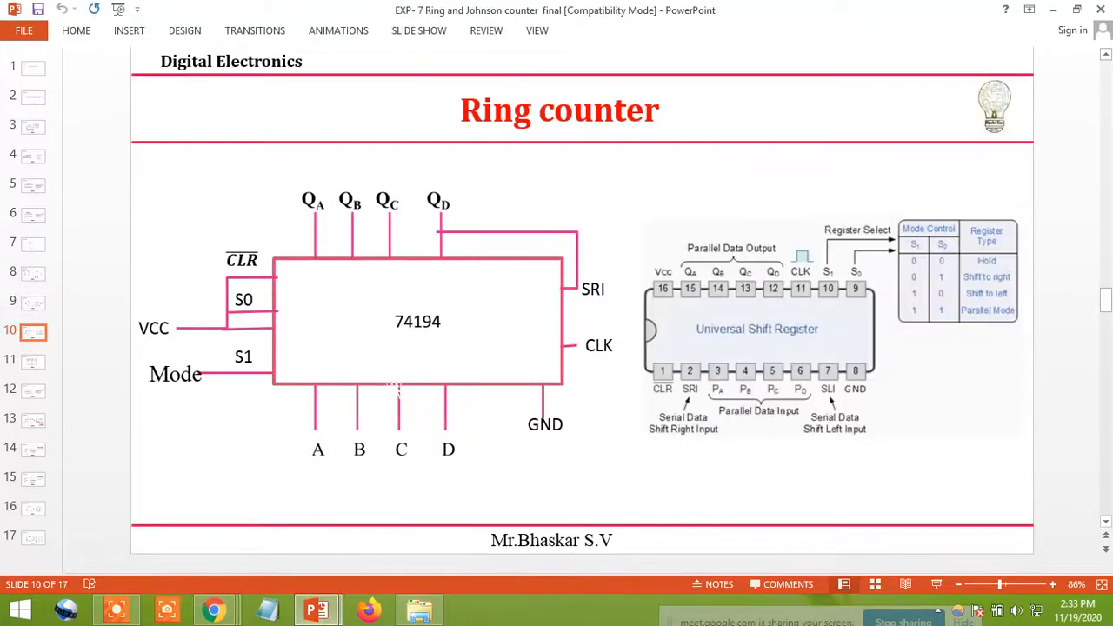
{"action": "scroll", "coordinate": [399, 387], "scroll_direction": "up", "scroll_amount": 2}
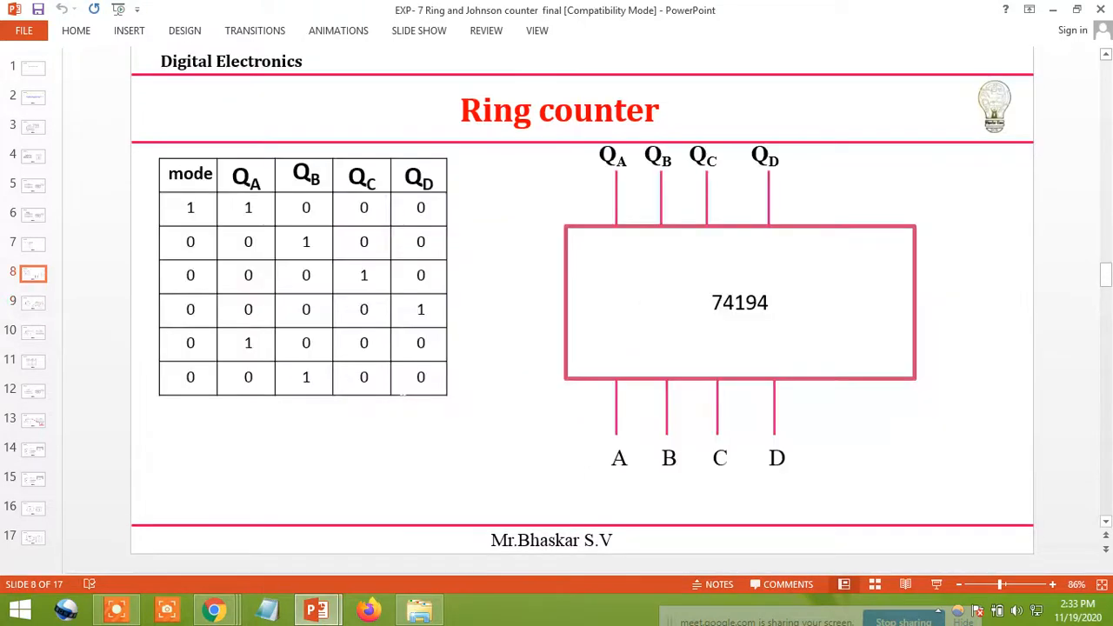
{"action": "left_click_drag", "start_coordinate": [244, 219], "coordinate": [415, 224]}
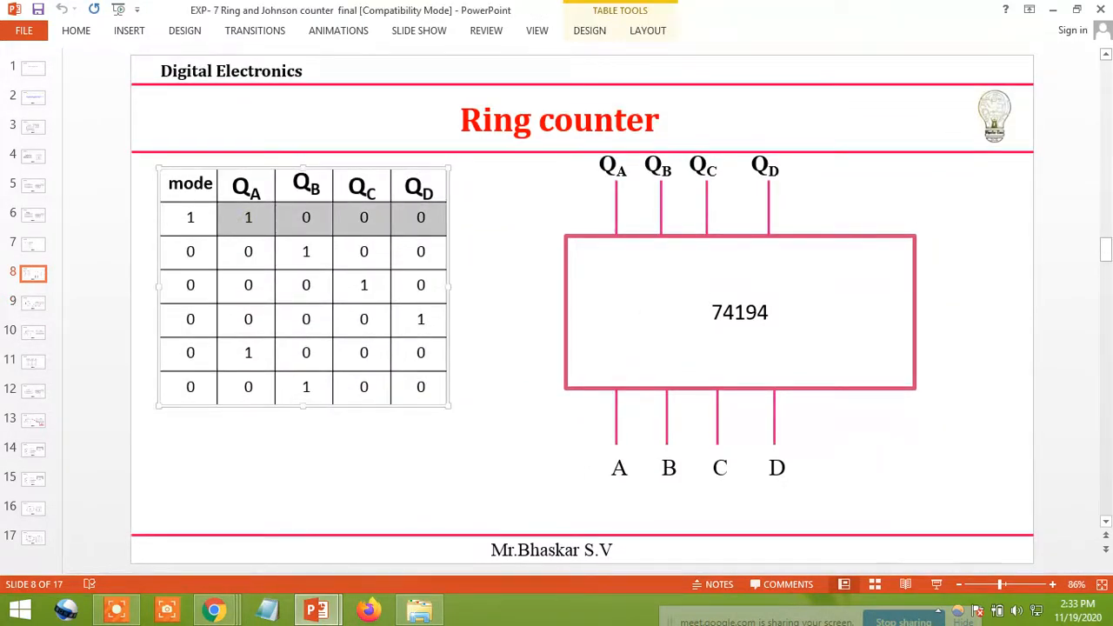
{"action": "left_click", "coordinate": [194, 217]}
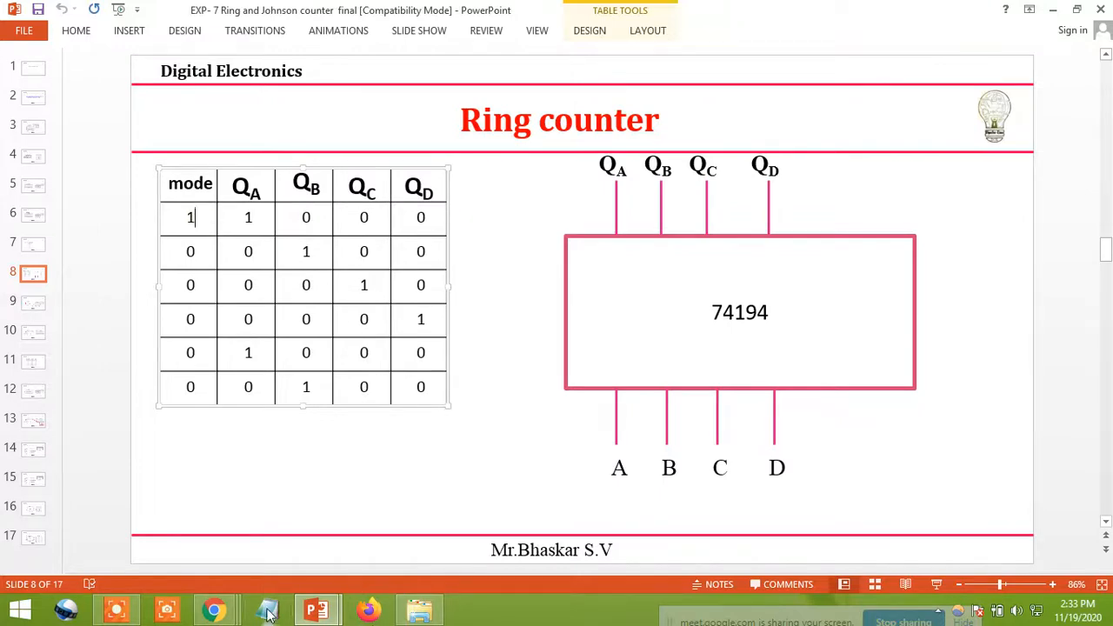
{"action": "mouse_move", "coordinate": [213, 610]}
{"action": "left_click", "coordinate": [145, 544]}
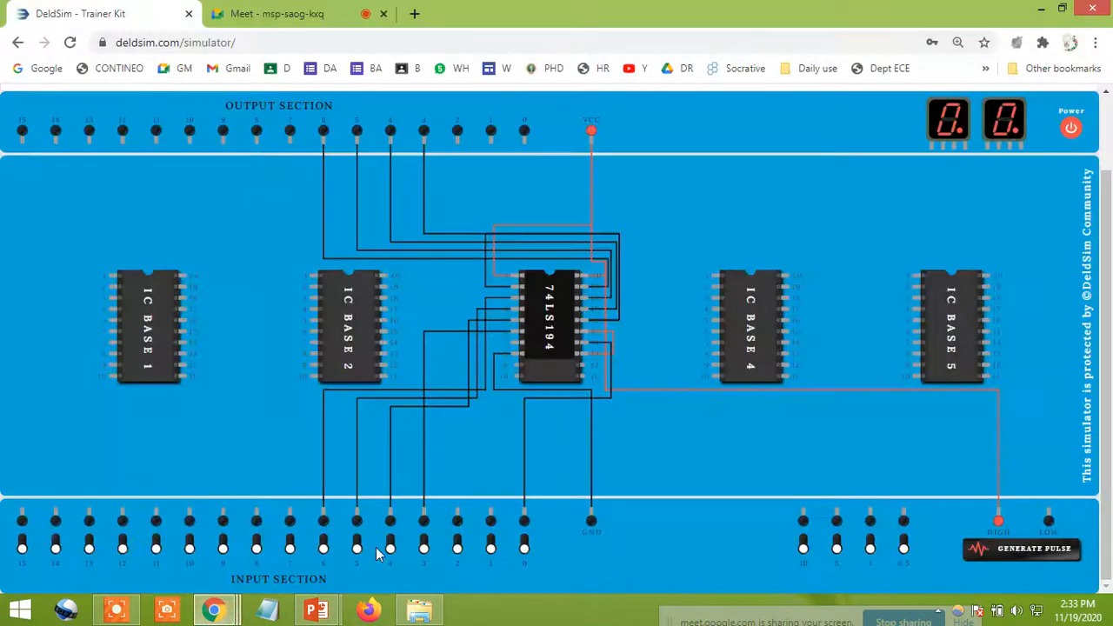
Step: Set input switches 0 (mode) and 6 (A) high and generate a clock pulse to load the register
{"action": "left_click", "coordinate": [524, 545]}
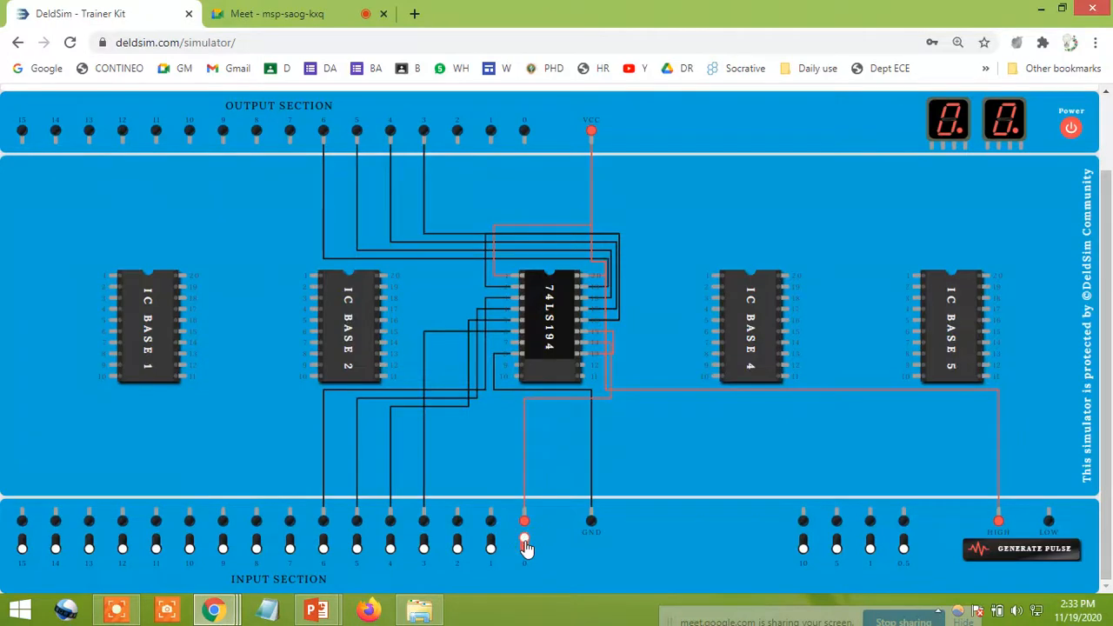
{"action": "left_click", "coordinate": [325, 545]}
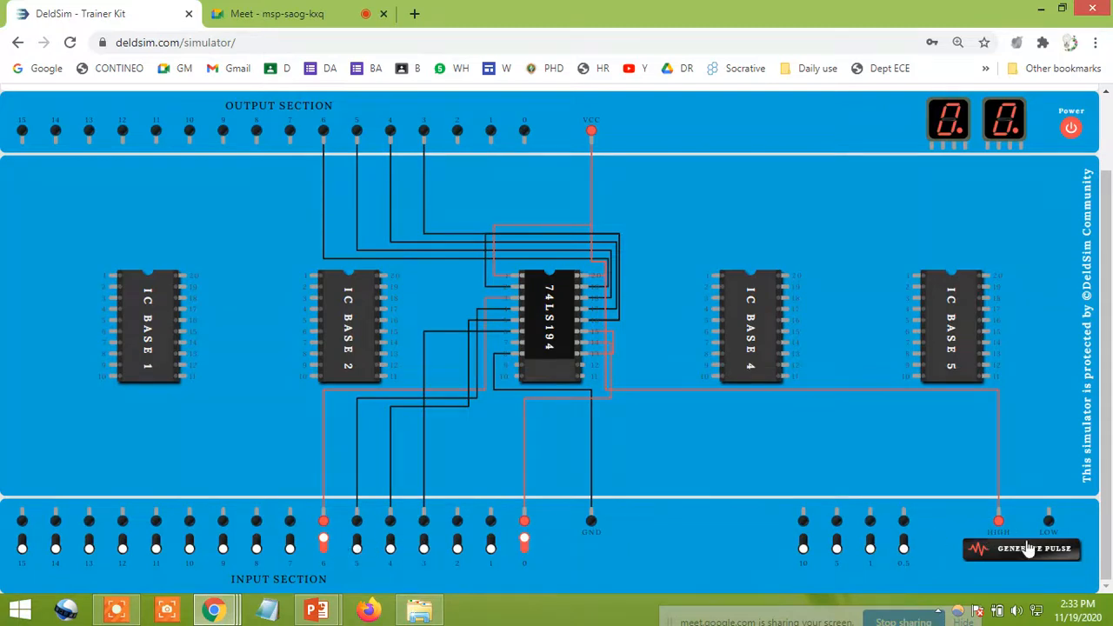
{"action": "left_click", "coordinate": [1026, 549]}
{"action": "left_click", "coordinate": [1000, 555]}
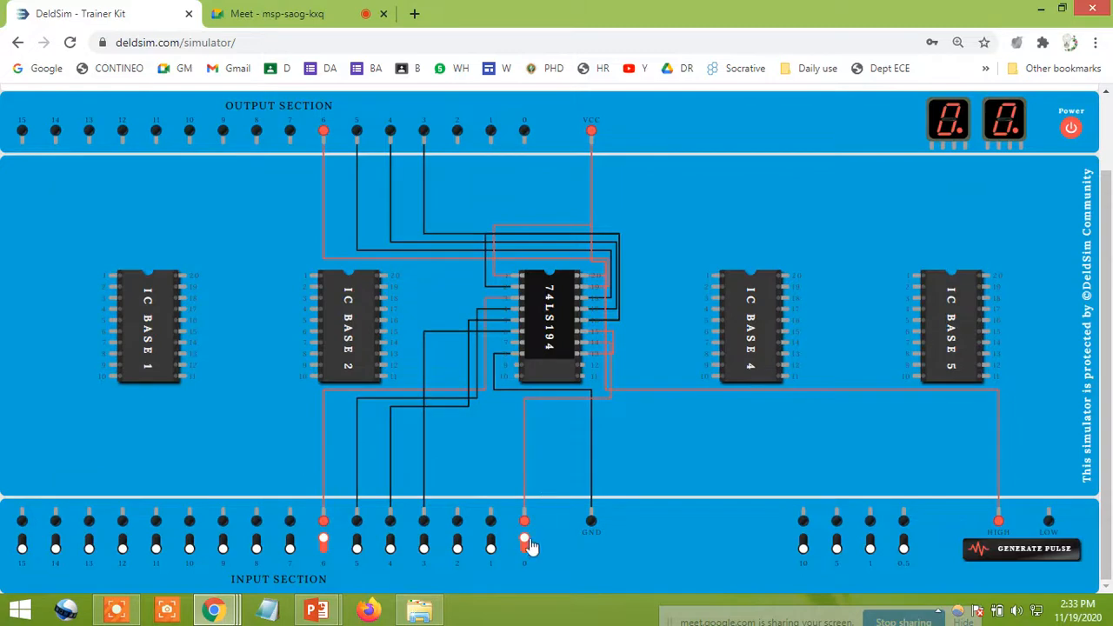
Step: Check the mode values in the PowerPoint truth table and set mode input switch 0 low in DeldSim
{"action": "mouse_move", "coordinate": [318, 610]}
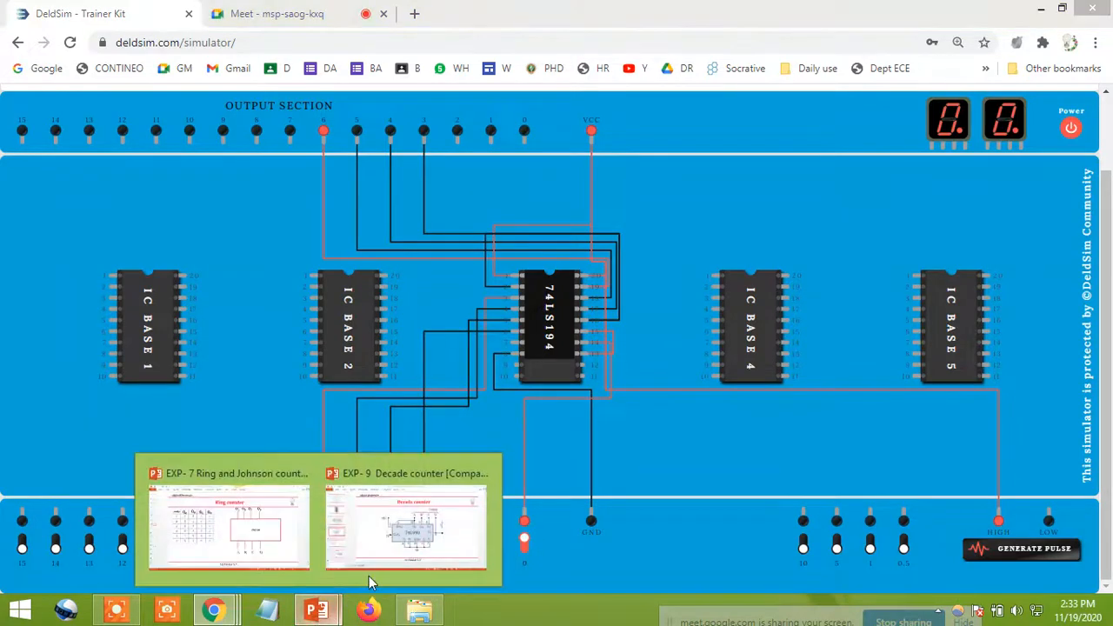
{"action": "left_click", "coordinate": [258, 557]}
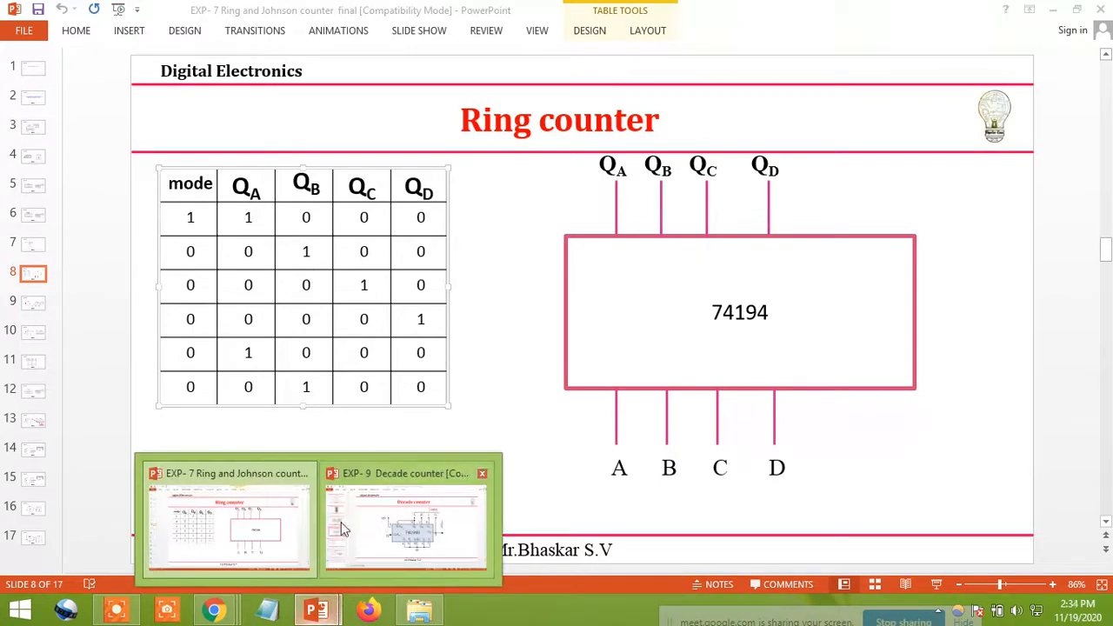
{"action": "left_click", "coordinate": [286, 532]}
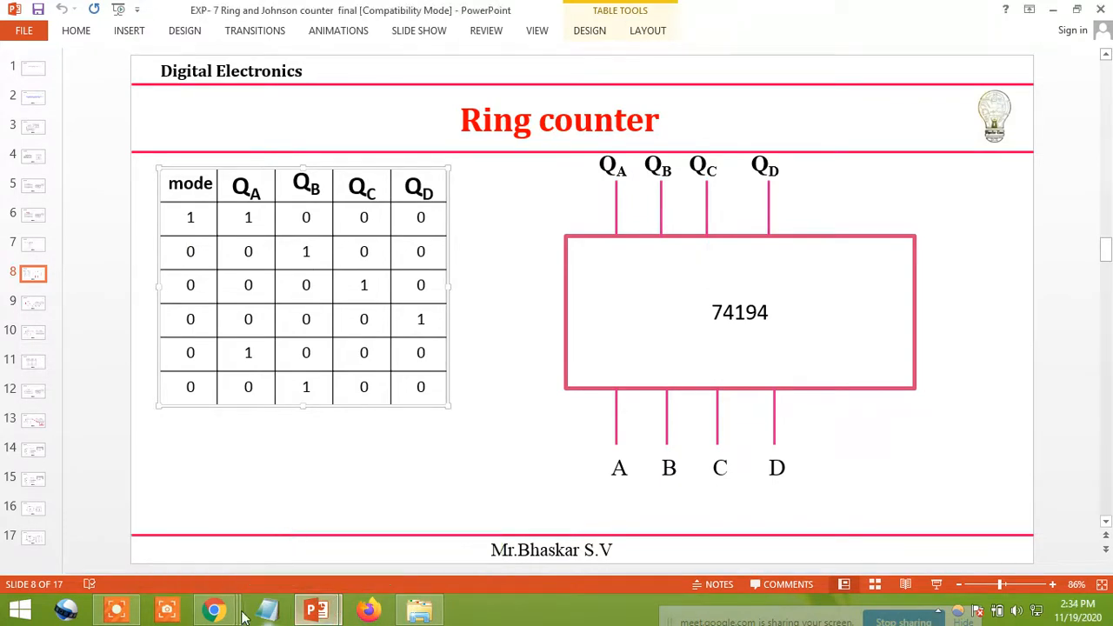
{"action": "mouse_move", "coordinate": [216, 600]}
{"action": "left_click", "coordinate": [145, 541]}
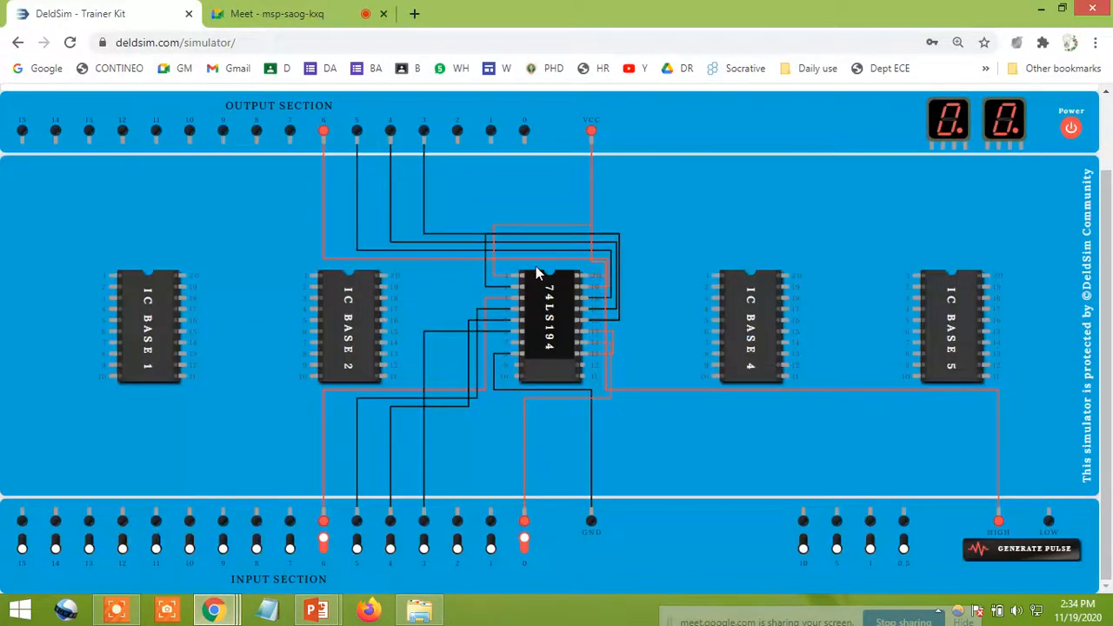
{"action": "left_click", "coordinate": [524, 547]}
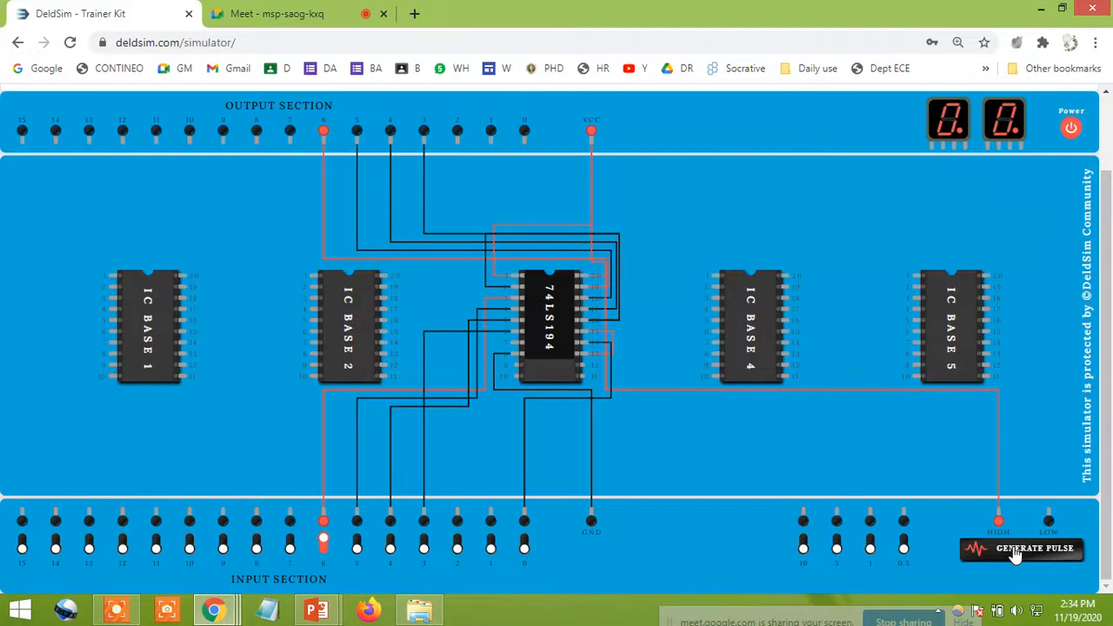
Step: Toggle mode input switch 0 high and back low, and generate repeated clock pulses to cycle the ring counter through its output states
{"action": "left_click", "coordinate": [524, 543]}
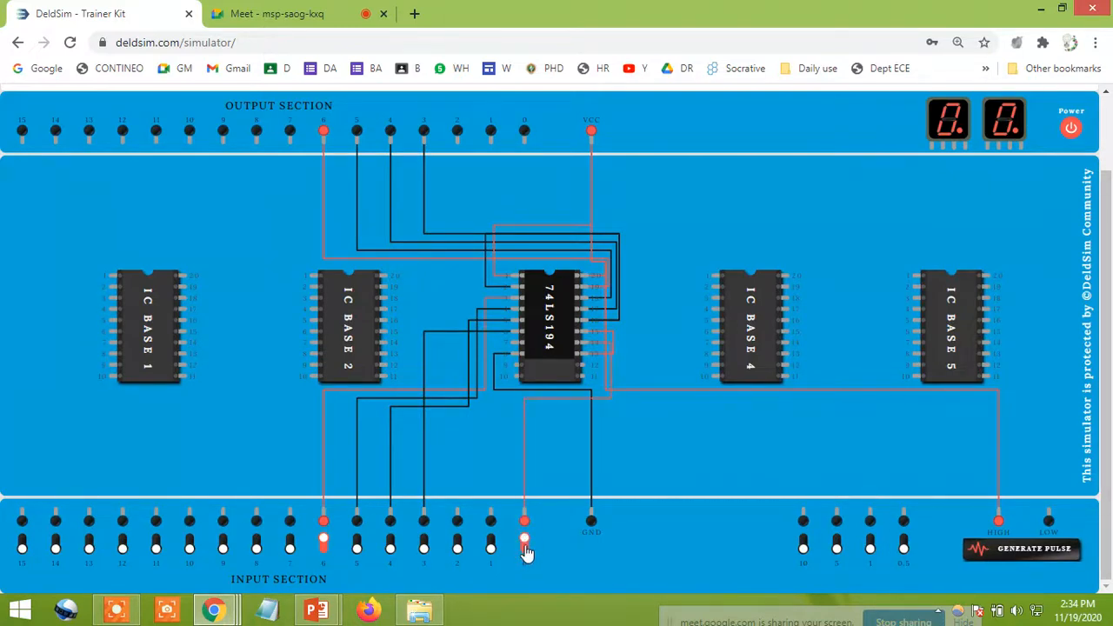
{"action": "left_click", "coordinate": [528, 554]}
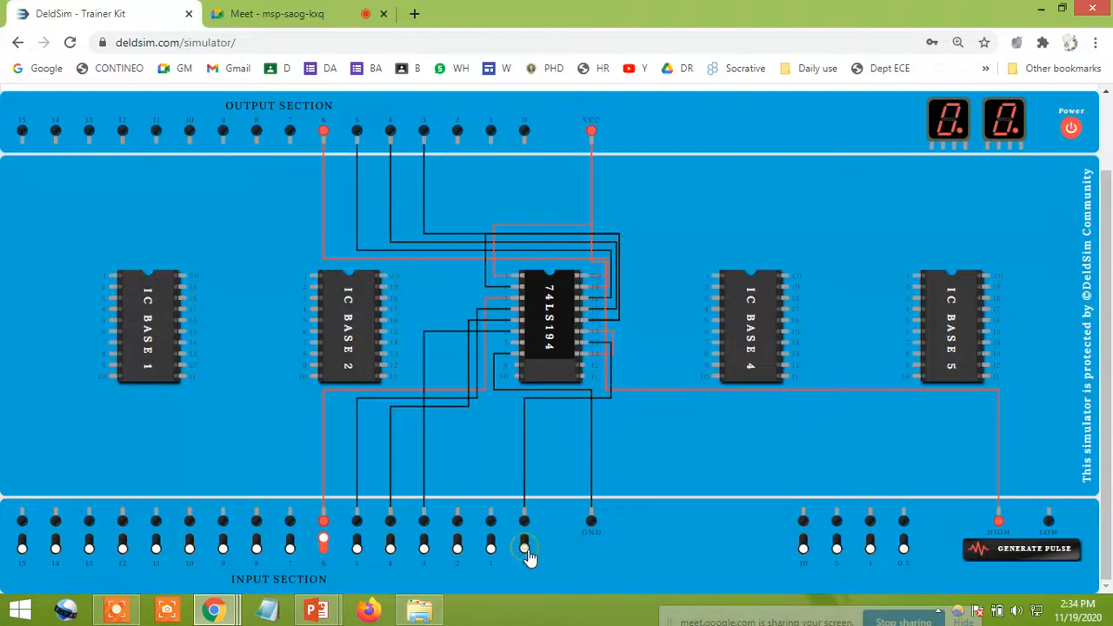
{"action": "left_click", "coordinate": [1010, 552]}
{"action": "left_click", "coordinate": [1010, 555]}
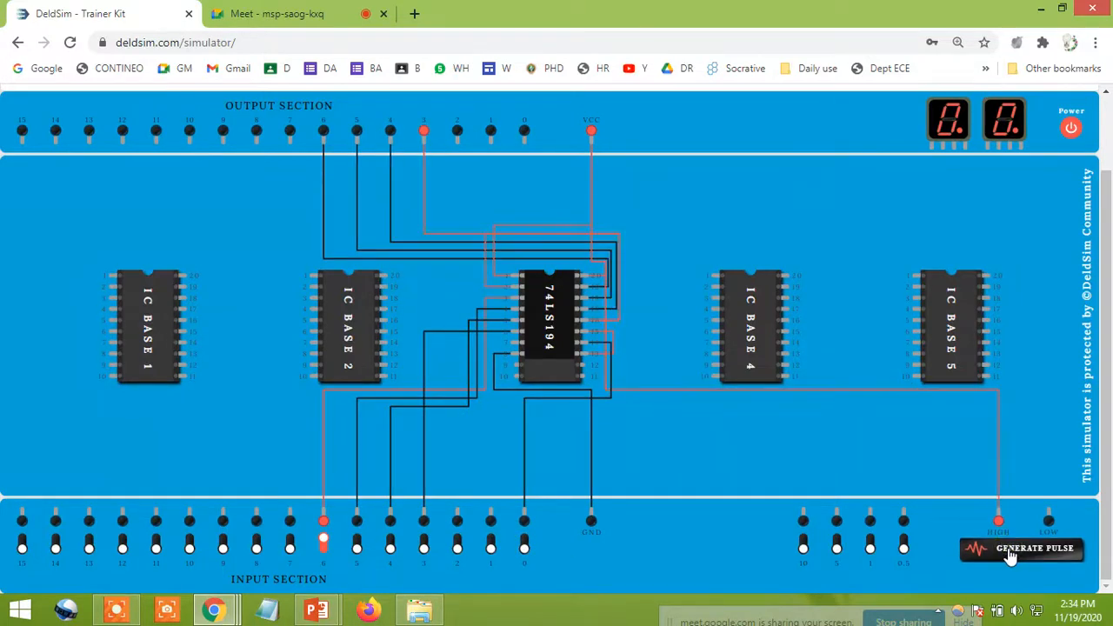
{"action": "left_click", "coordinate": [1010, 555]}
{"action": "left_click", "coordinate": [1010, 555]}
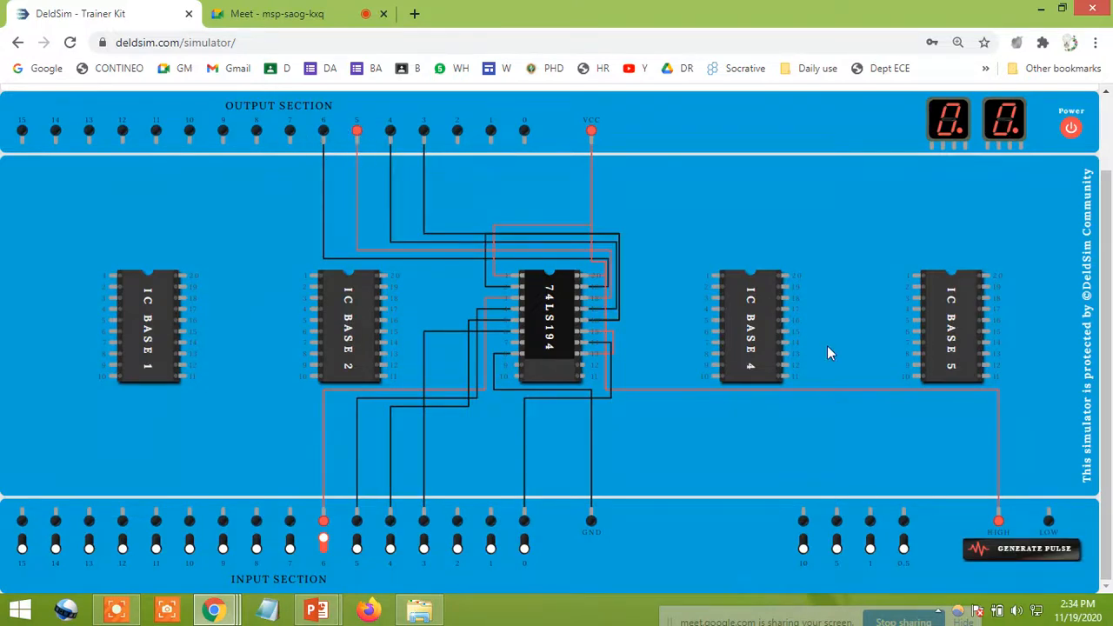
{"action": "left_click", "coordinate": [1027, 550]}
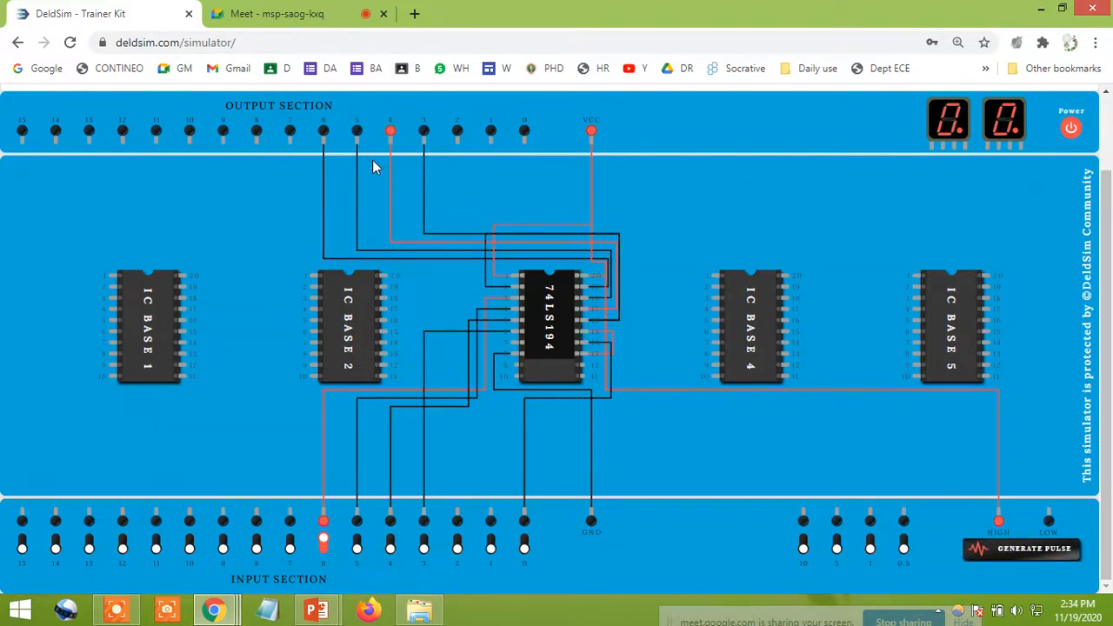
{"action": "left_click", "coordinate": [1022, 556]}
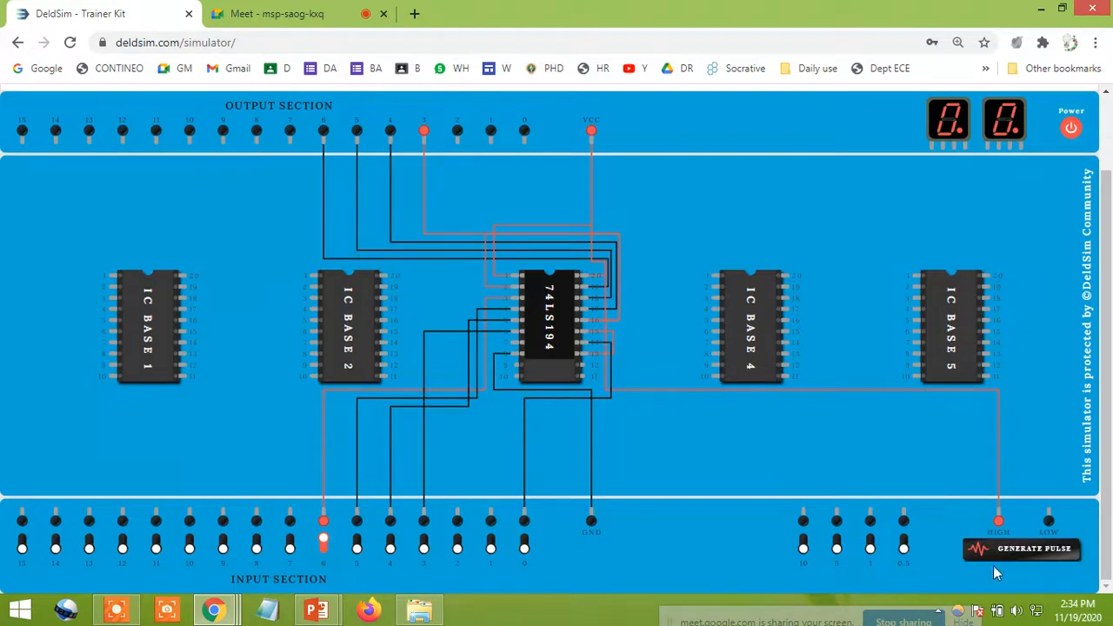
{"action": "left_click", "coordinate": [1013, 554]}
{"action": "left_click", "coordinate": [1013, 557]}
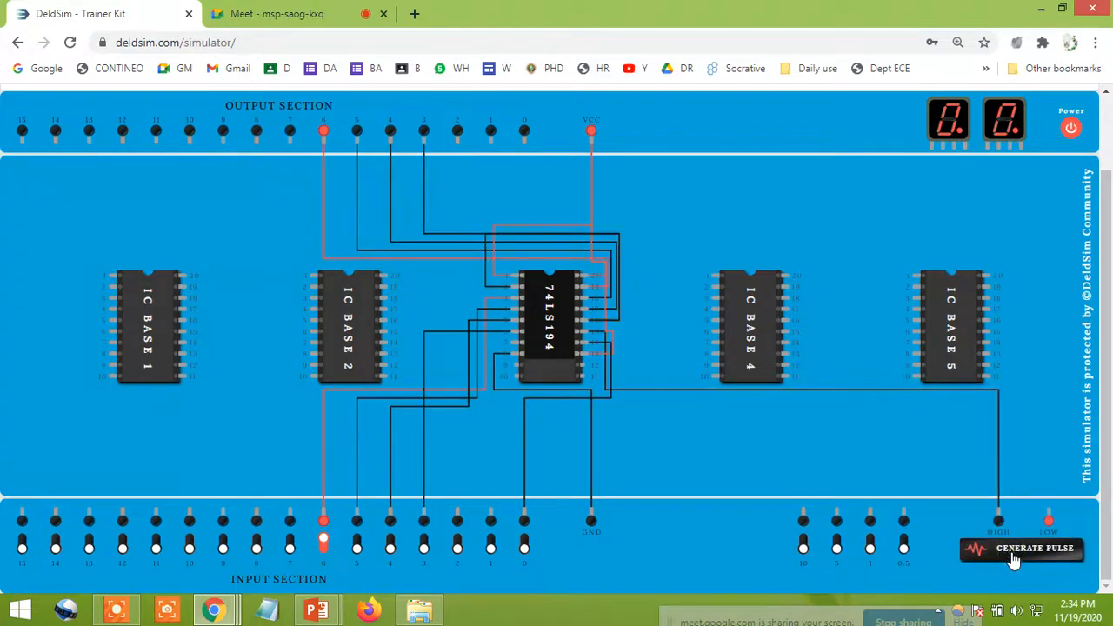
{"action": "left_click", "coordinate": [1013, 556]}
{"action": "left_click", "coordinate": [1013, 556]}
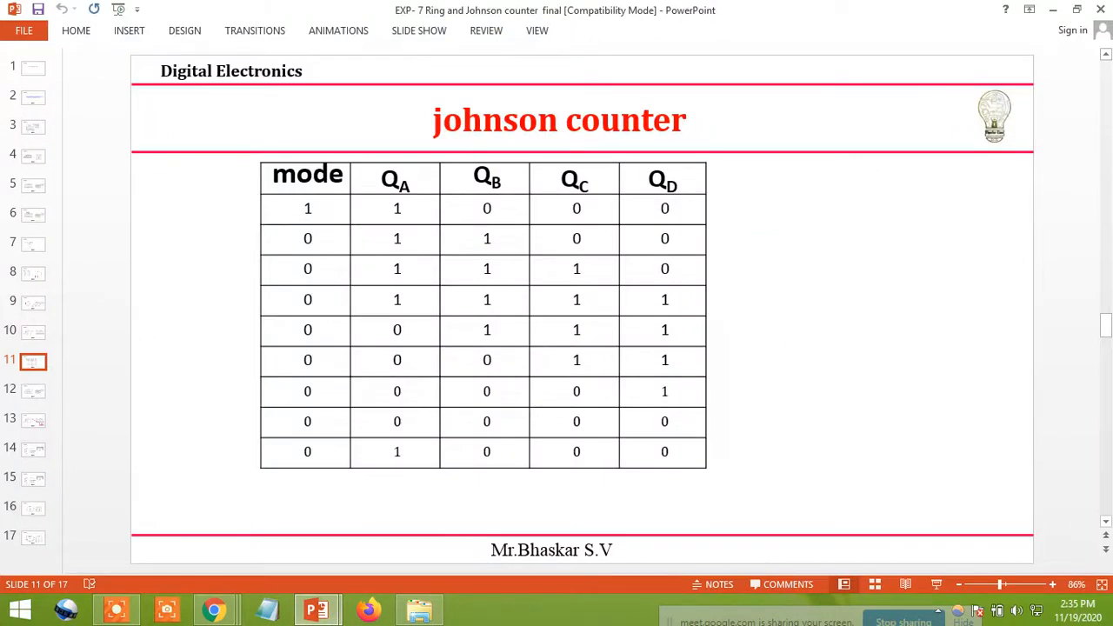
Step: Switch to PowerPoint and examine the Johnson counter truth table on slide 11 row by row, from the mode 1 row through the fifth row
{"action": "left_click_drag", "start_coordinate": [390, 207], "coordinate": [648, 206]}
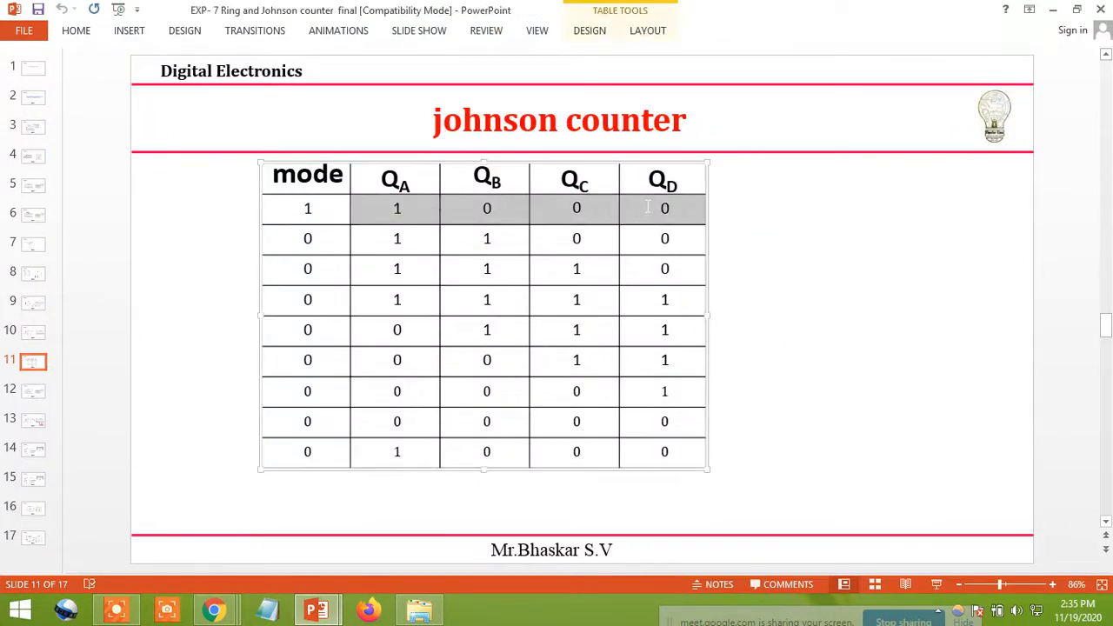
{"action": "left_click", "coordinate": [664, 208]}
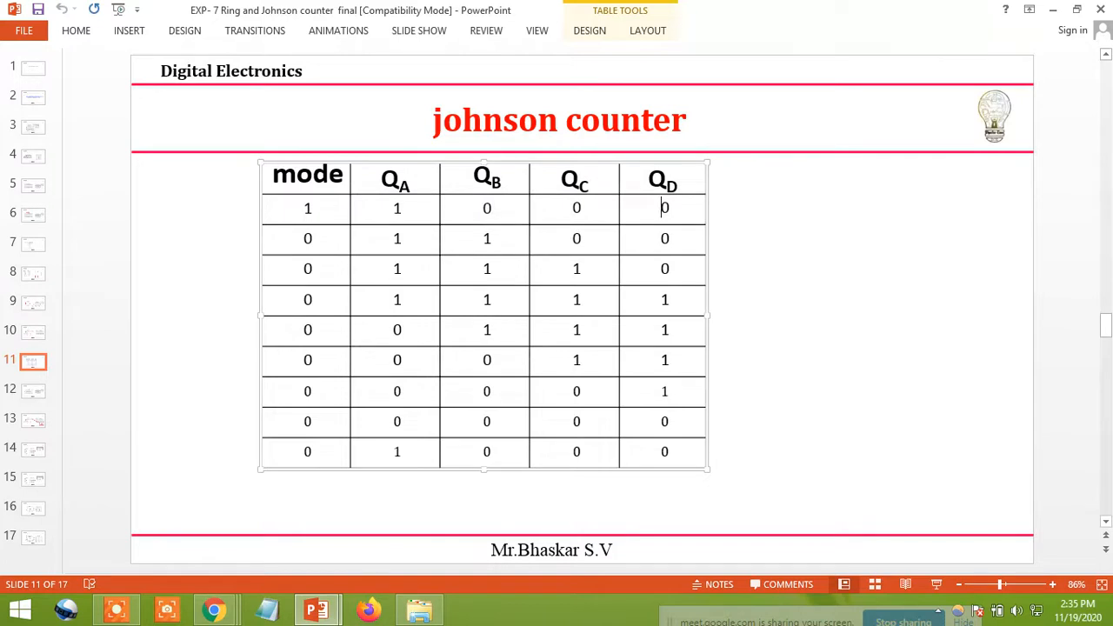
{"action": "double_click", "coordinate": [665, 208]}
{"action": "left_click", "coordinate": [422, 242]}
{"action": "left_click", "coordinate": [667, 241]}
{"action": "left_click", "coordinate": [409, 270]}
{"action": "left_click", "coordinate": [681, 299]}
{"action": "left_click", "coordinate": [406, 332]}
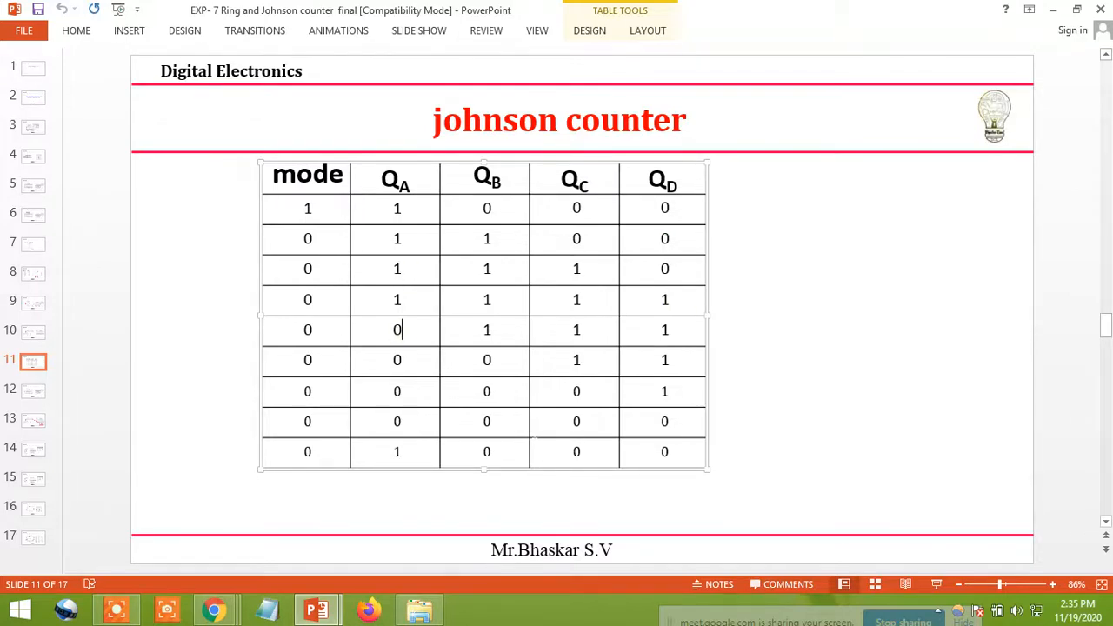